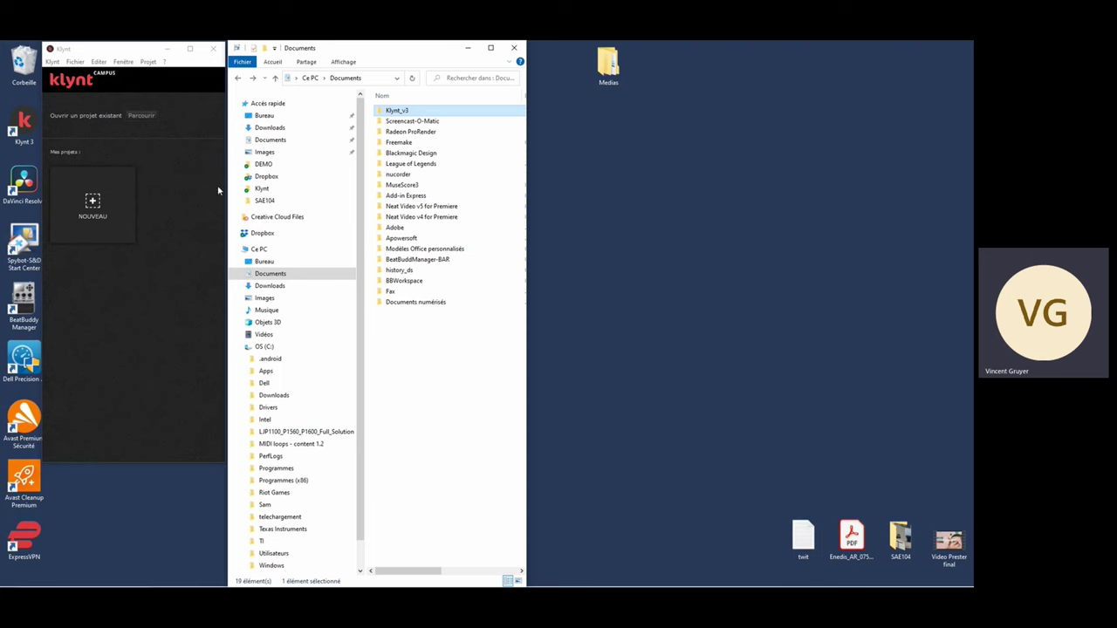
Examine the contents of the Audios, Photos and Videos subfolders in the desktop's Medias folder
double_click(612, 68)
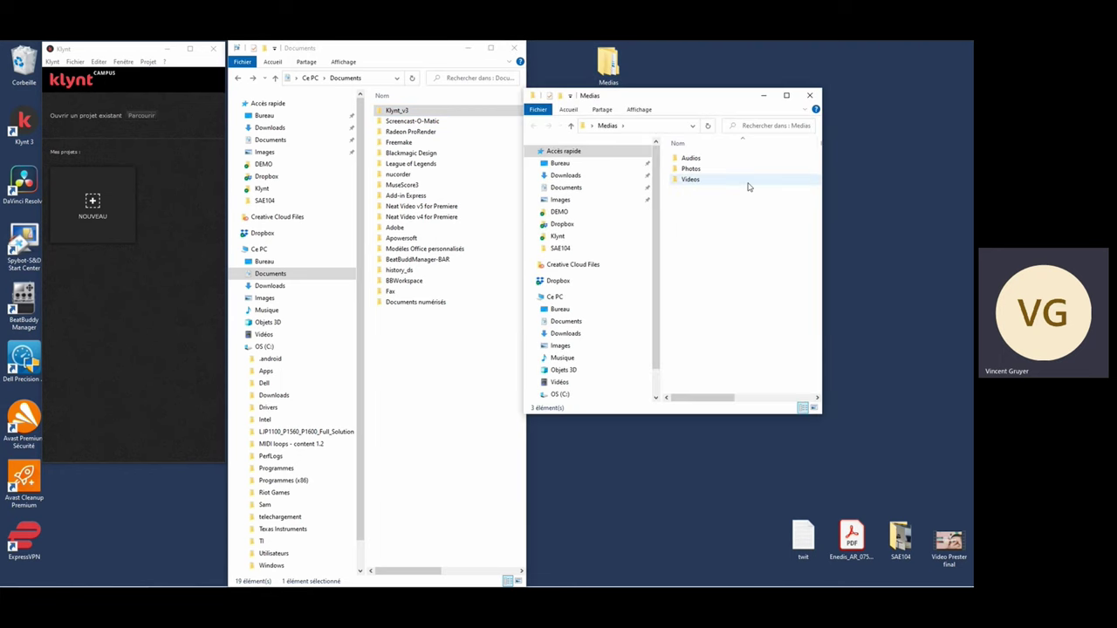
left_click(698, 160)
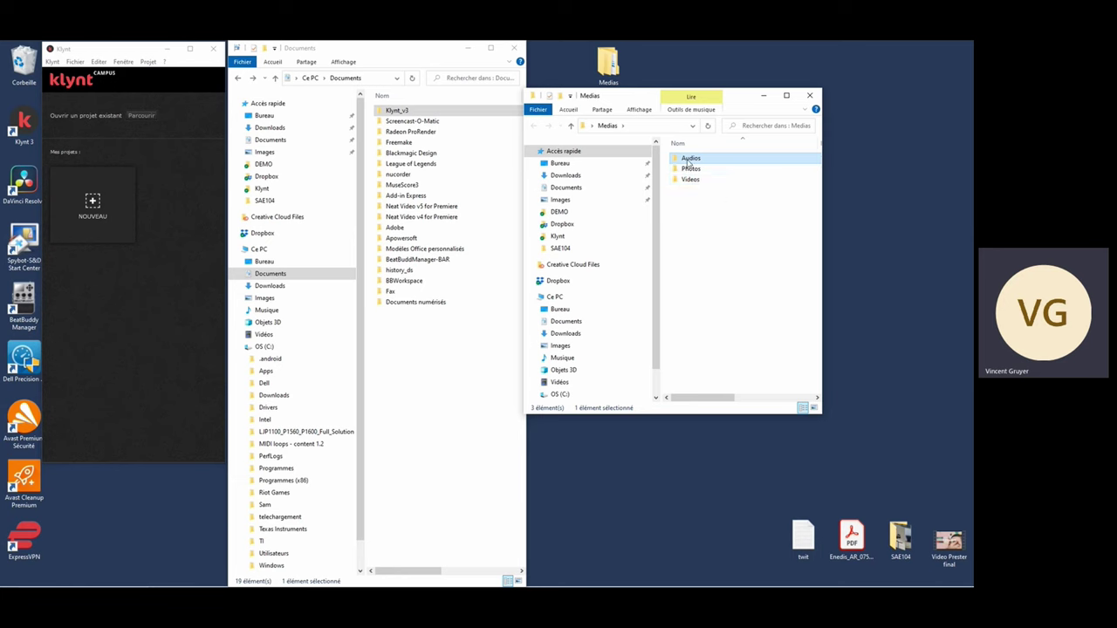
double_click(686, 158)
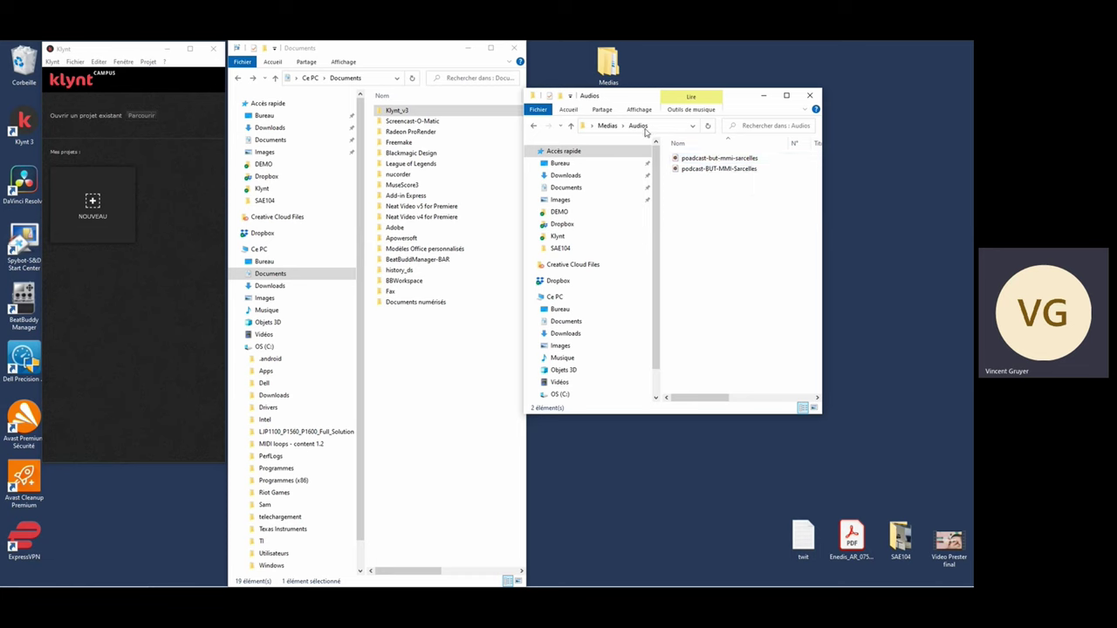
left_click(609, 126)
double_click(686, 169)
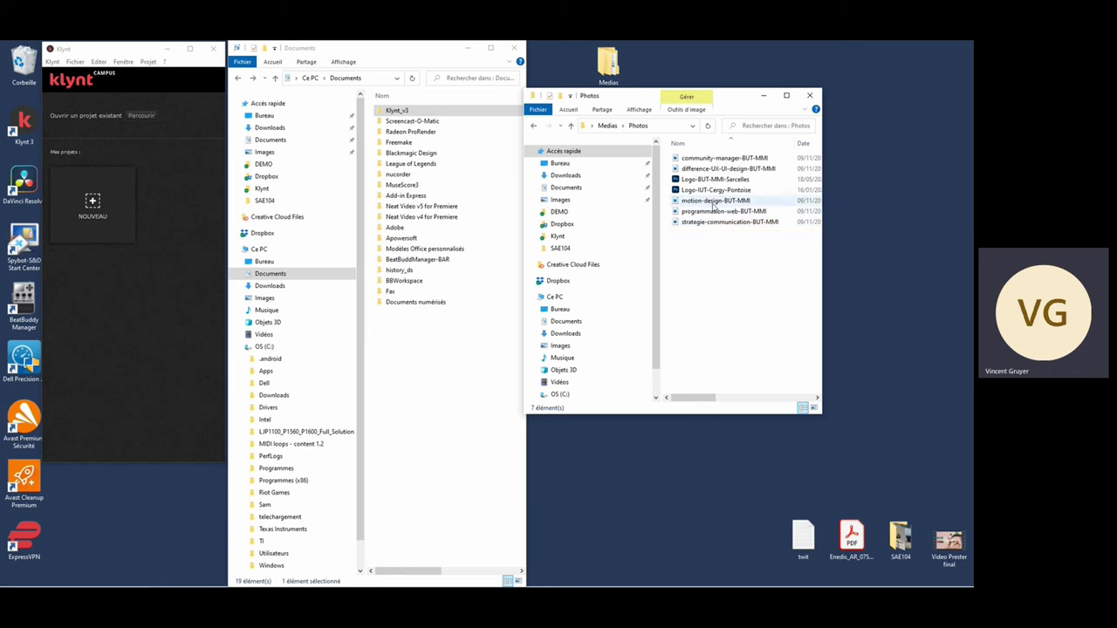
left_click(608, 125)
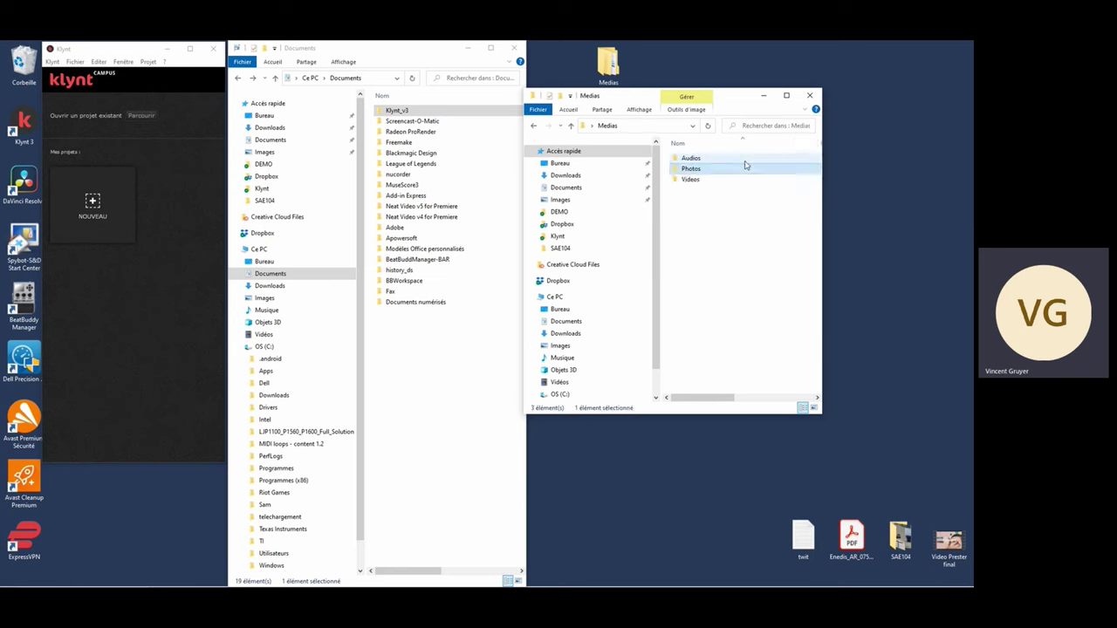
double_click(700, 180)
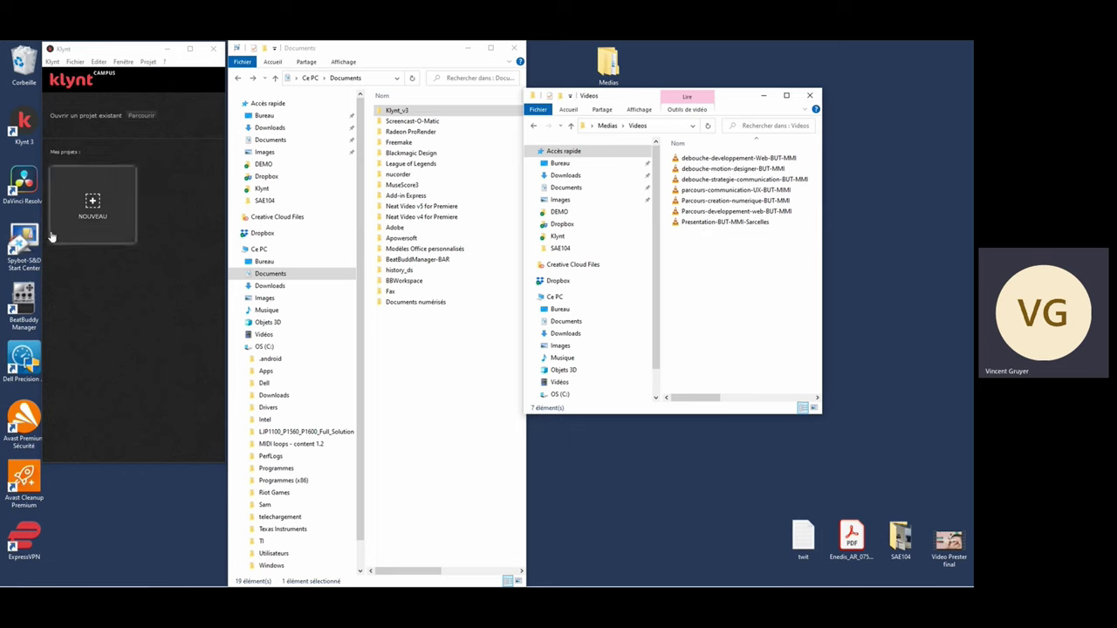
Start a new project in Klynt and widen its window so the whole project creation dialog fits
left_click(99, 209)
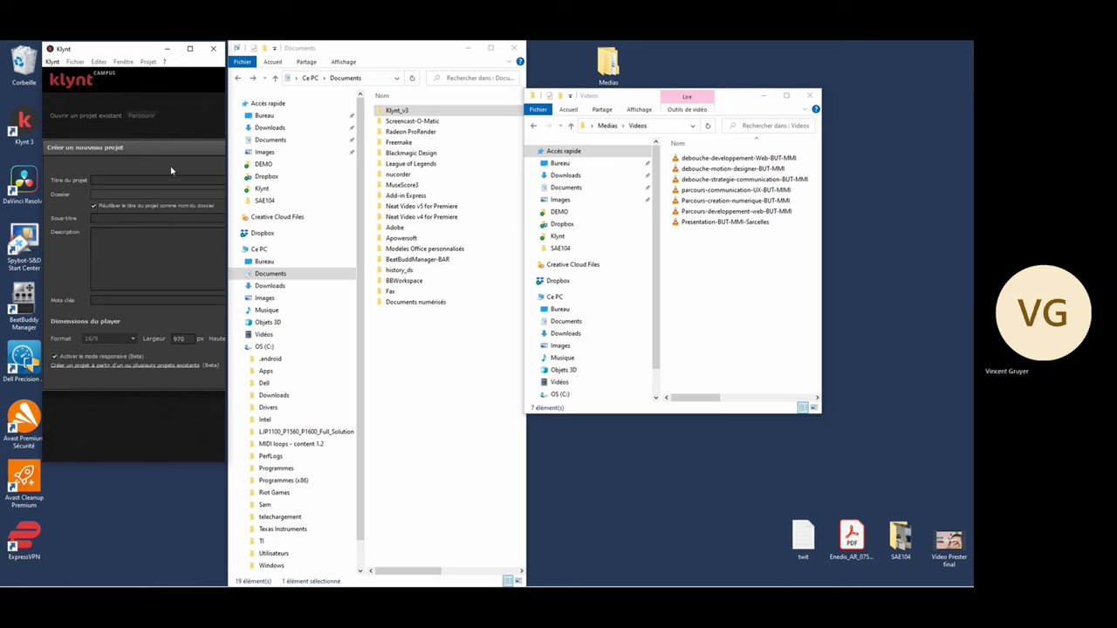
left_click_drag(407, 55, 714, 55)
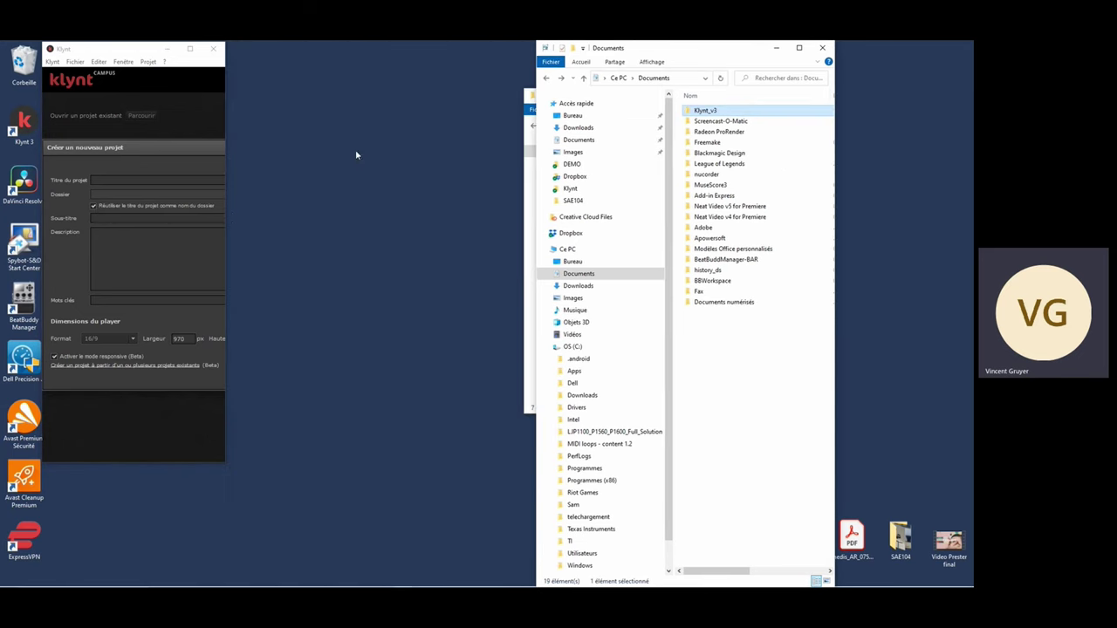
left_click_drag(225, 207, 694, 197)
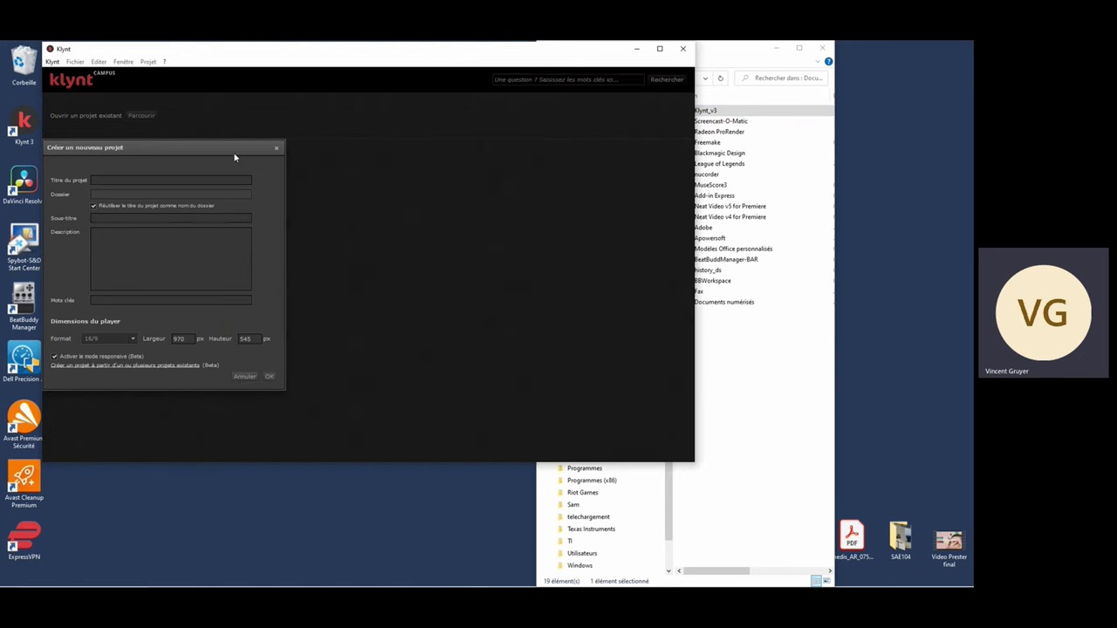
left_click_drag(234, 150, 527, 164)
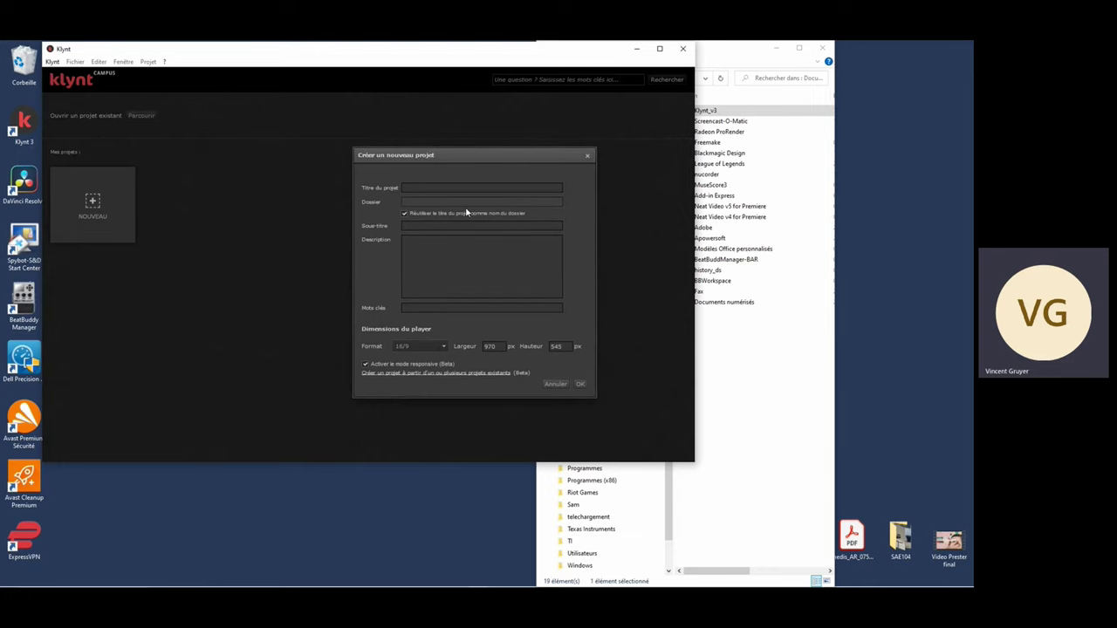
Title the project "Présentation du BUT MMI" and subtitle it "Présentation du BUT MMI sur le site de Sarcelles"
left_click(421, 187)
type("Présentation")
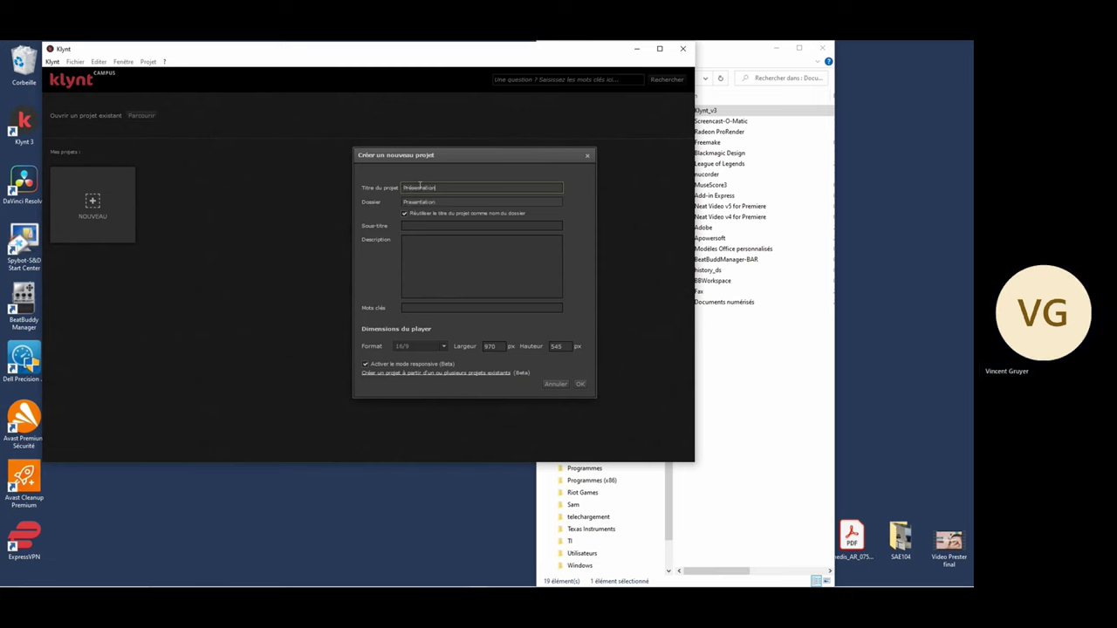
type(" du BUT MMI")
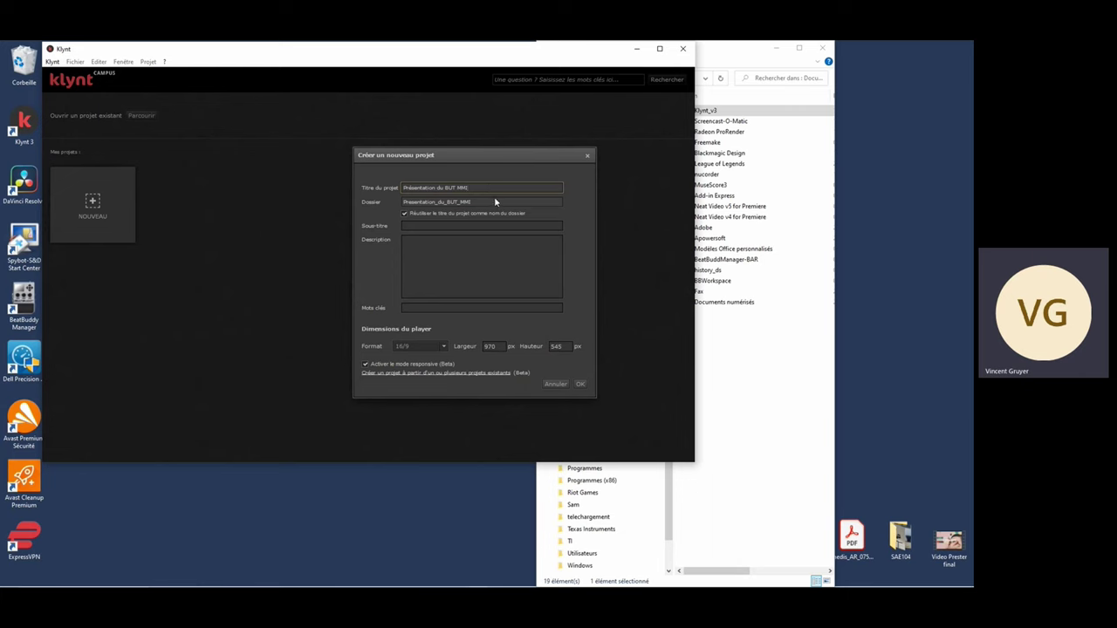
left_click(441, 226)
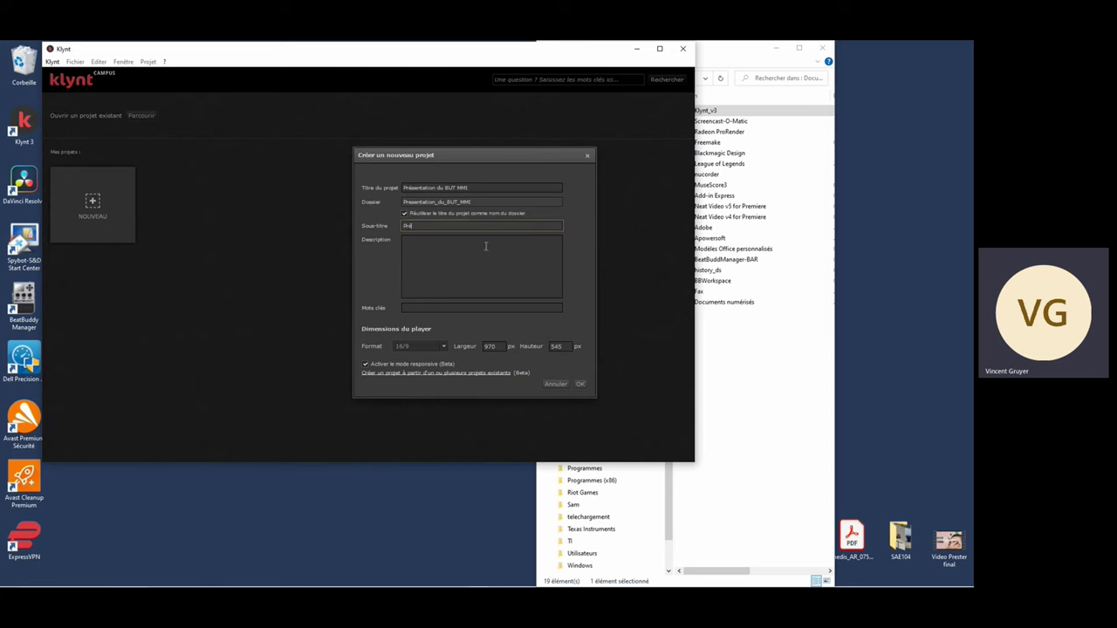
type("Présentation du BUT MMI sur le site de Sarcelles")
Enter the project description "Webdocumentaire du BUT MMI de l'IUT de Cergy-Pontoise sur le site de Sarcelles"
left_click(480, 238)
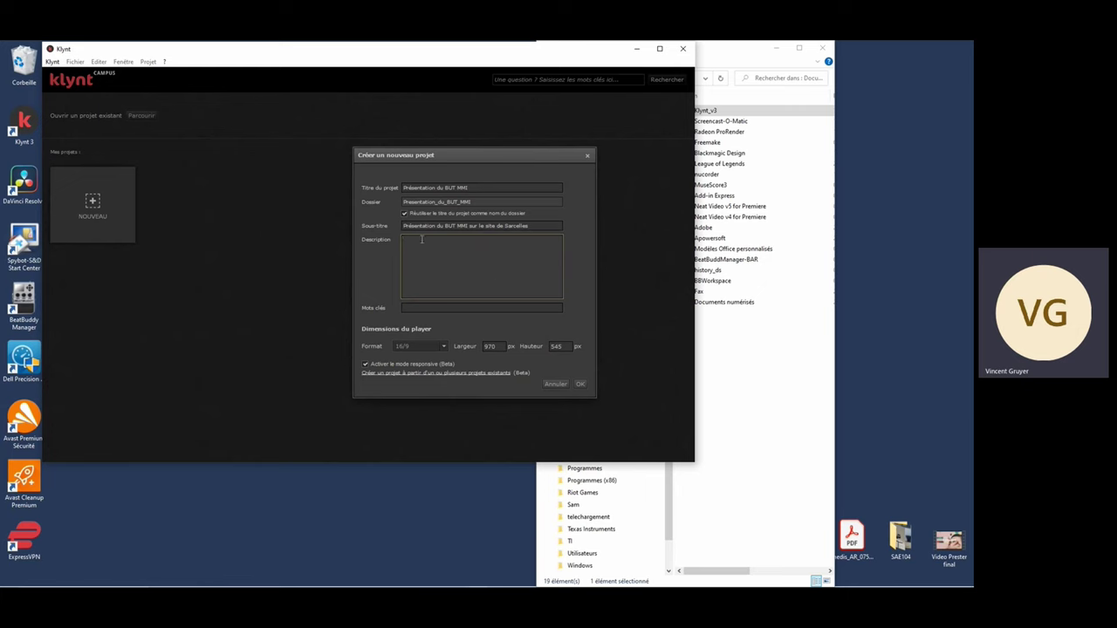
type("eb")
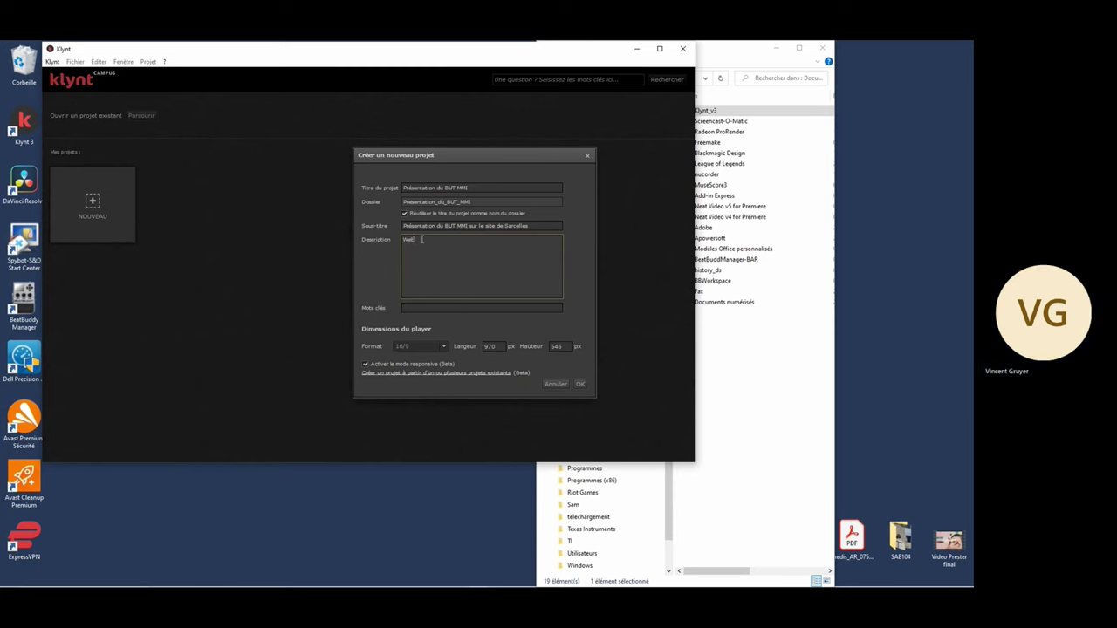
type("document")
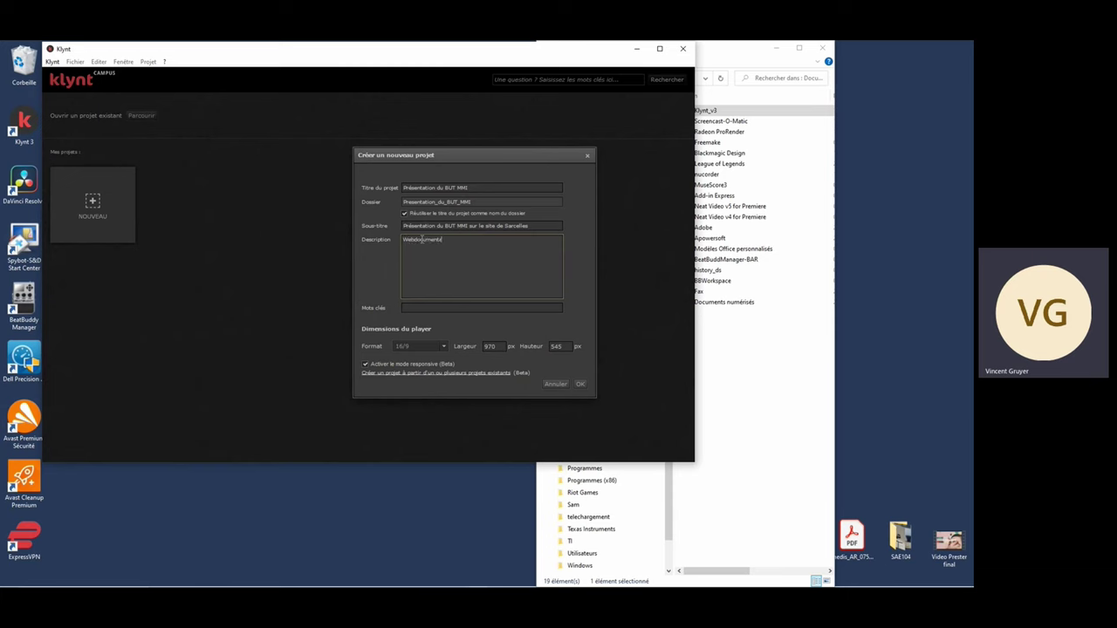
type("aire")
type(" de")
type(" MM")
type("I de l'IUT")
type(" de Cer")
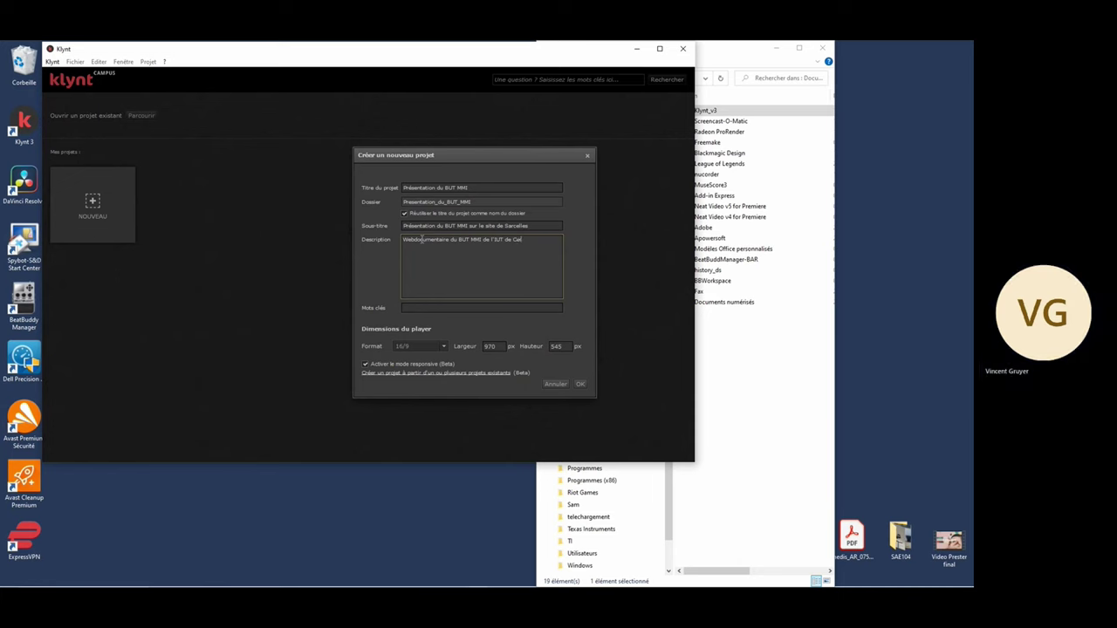
type("gy-Pontoise sur")
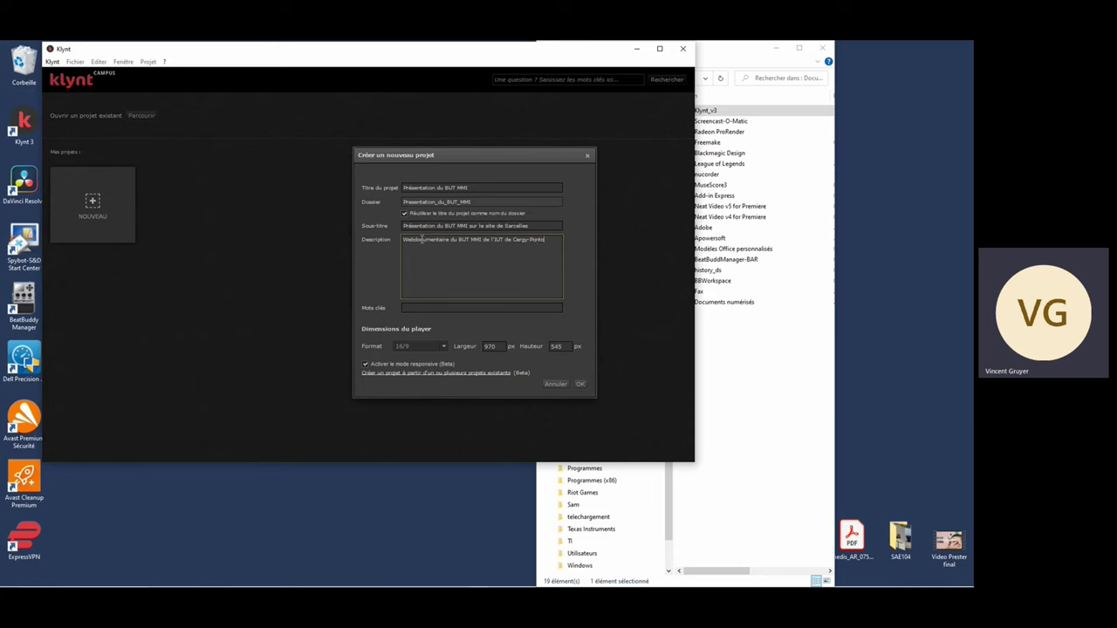
type(" le site de Sarc")
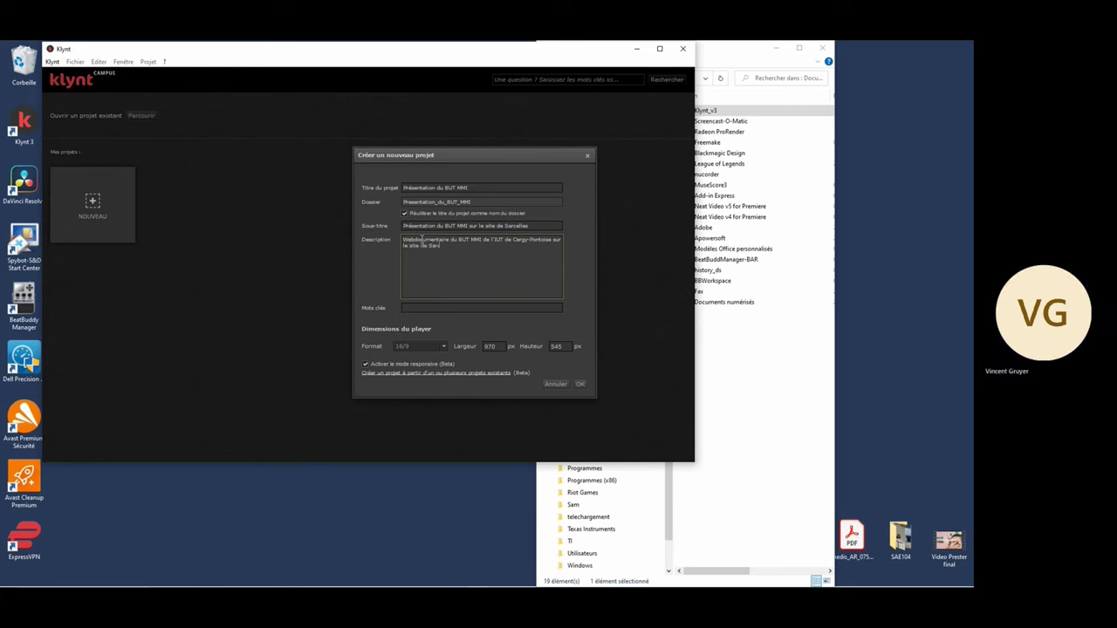
type("elles")
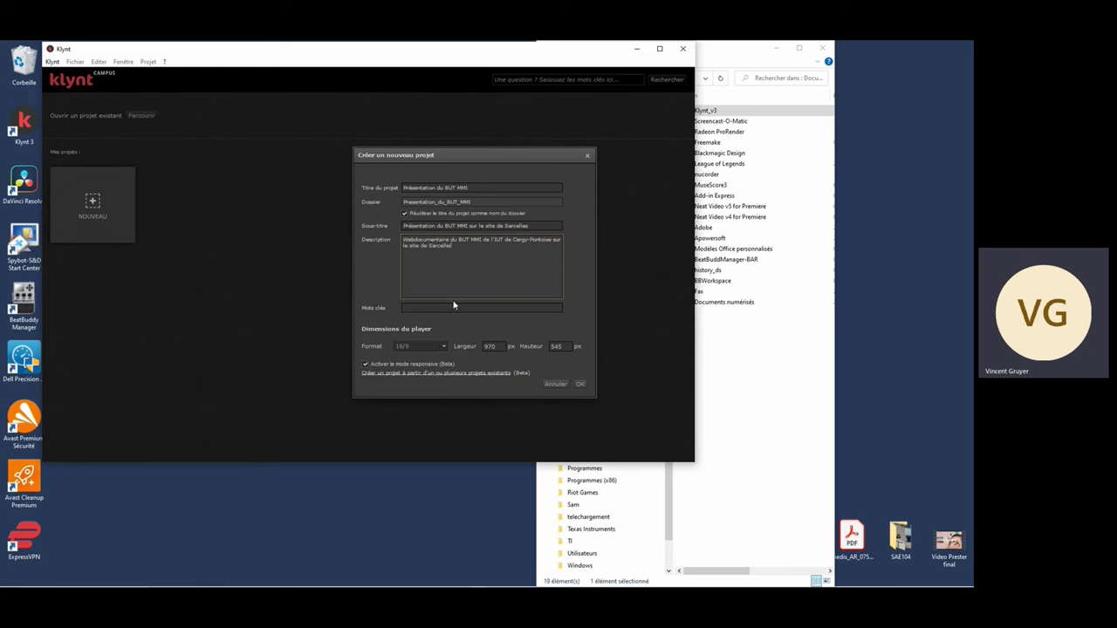
Enter the keywords "BUT,MMI,BUT MMI, Sarcelles" and create the project with the default player dimensions
left_click(401, 307)
left_click(493, 347)
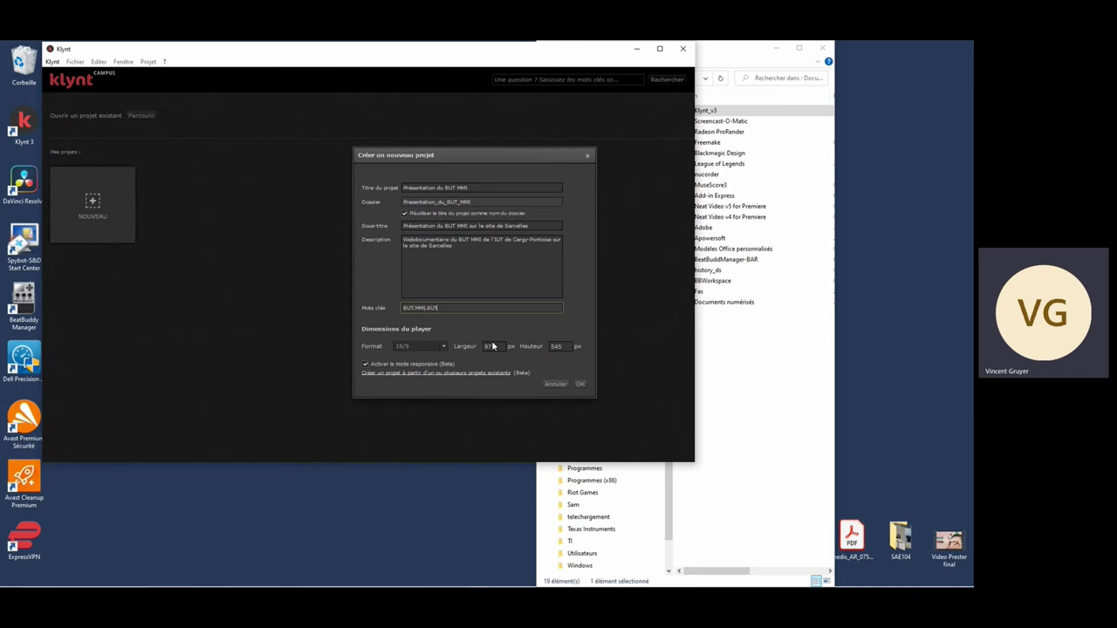
type(", Sarcelles")
left_click(579, 384)
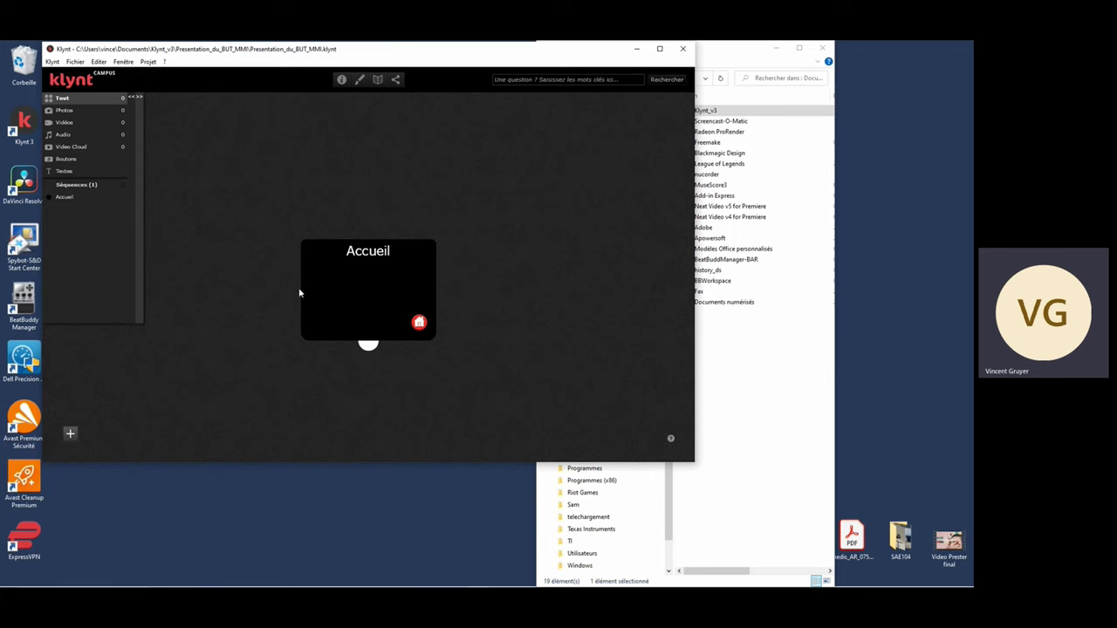
Review the general, advanced and design settings in the project preferences
left_click(341, 81)
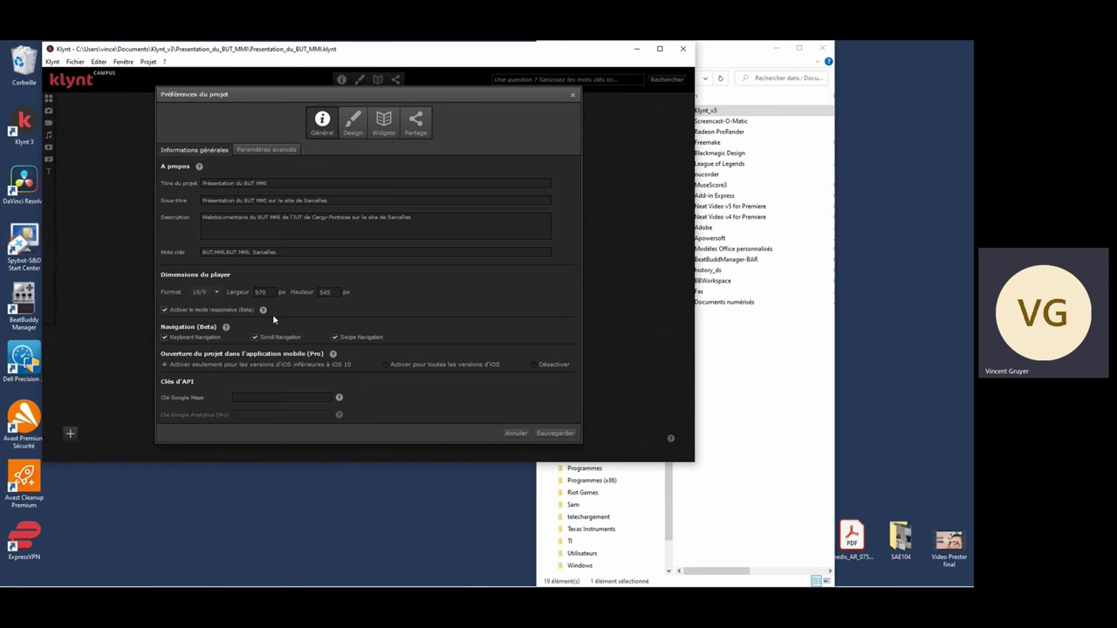
left_click(281, 153)
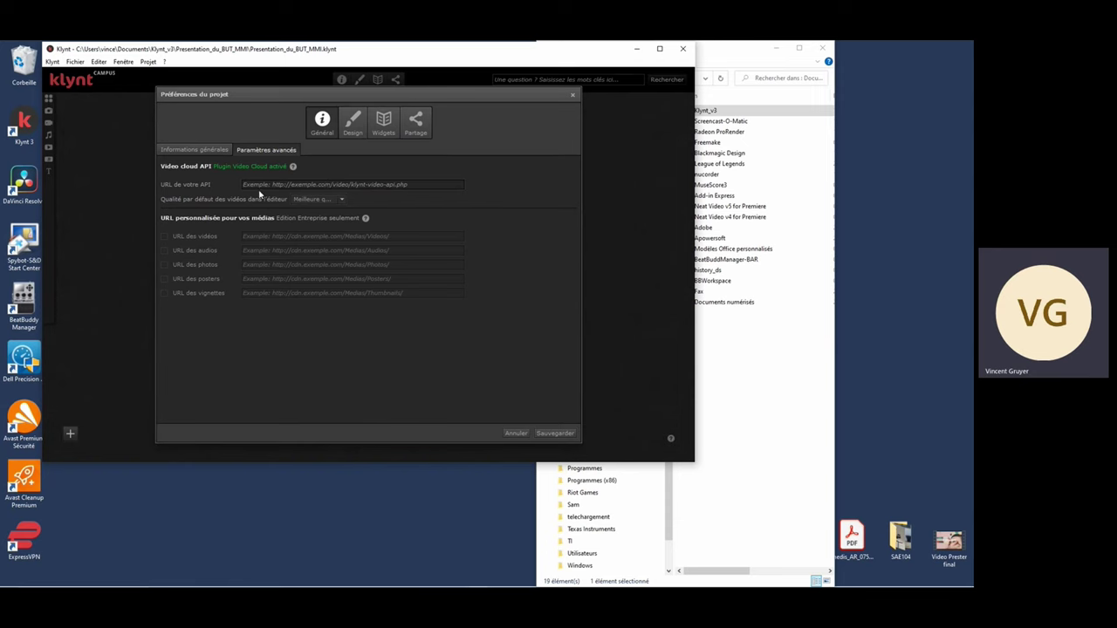
left_click(190, 150)
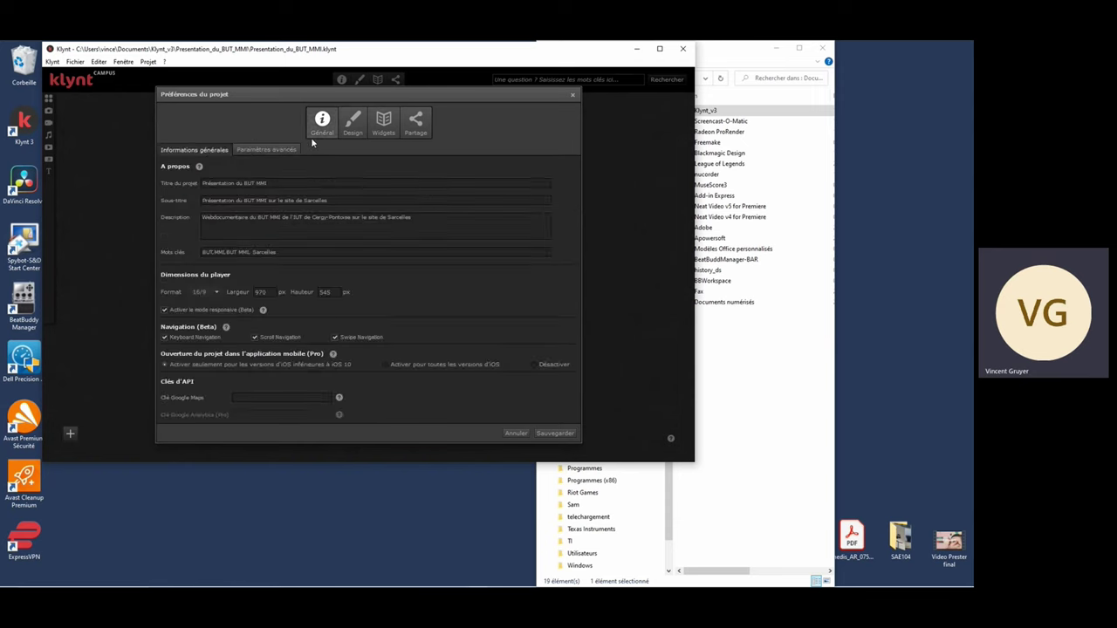
left_click(355, 124)
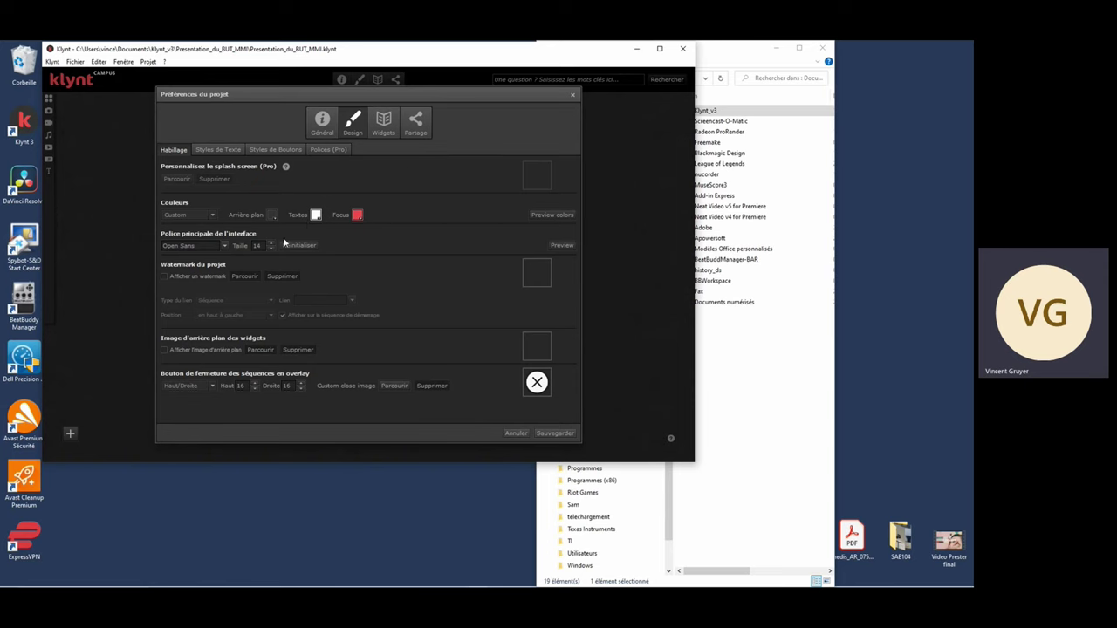
Add a footer link labelled "Recherche" that uses openWidget to open the Recherche widget
left_click(383, 125)
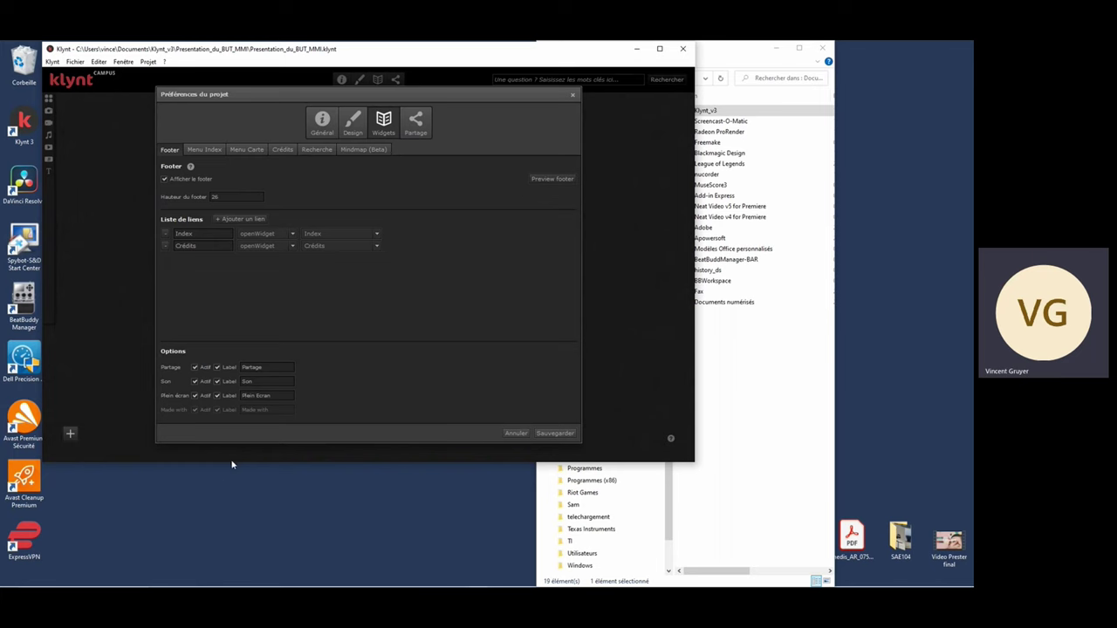
left_click(254, 222)
left_click(293, 258)
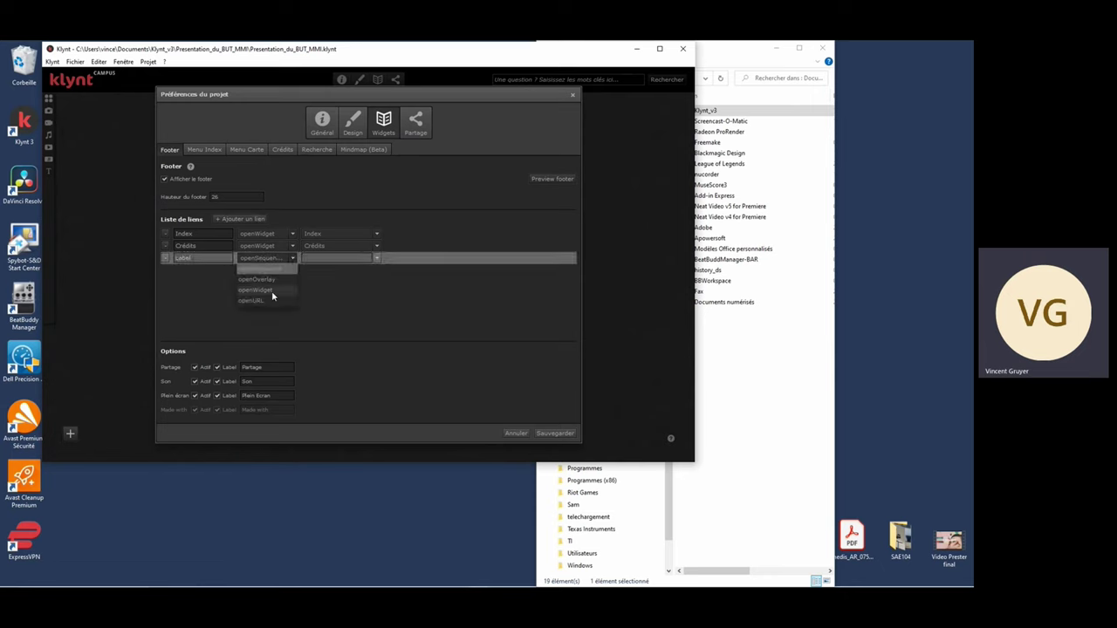
left_click(268, 291)
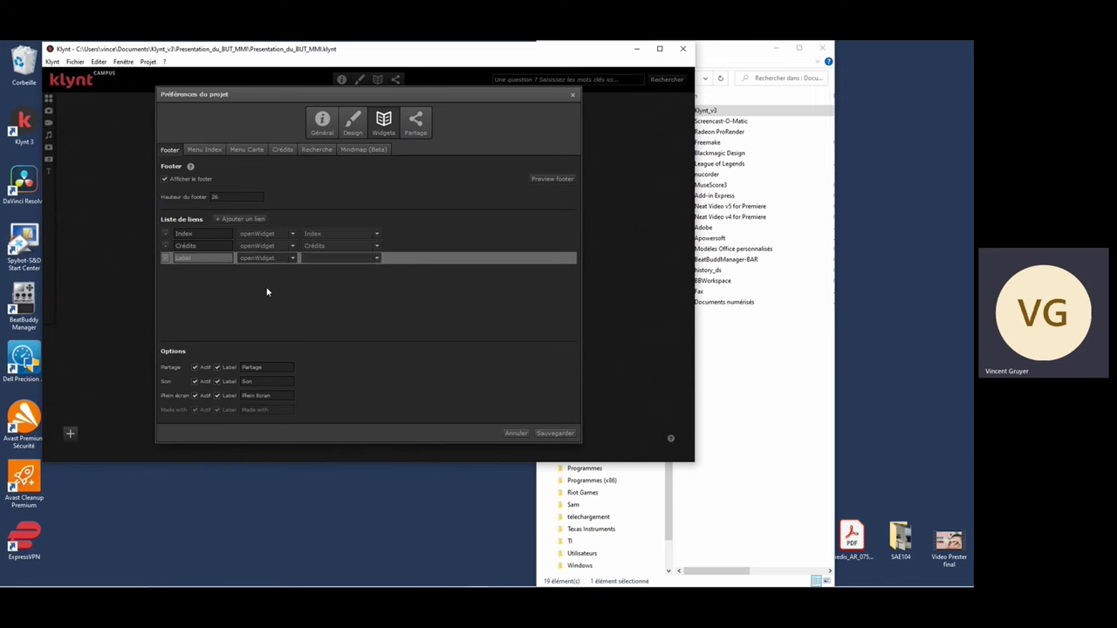
left_click(308, 262)
left_click(317, 279)
left_click_drag(165, 258, 170, 262)
left_click(201, 259)
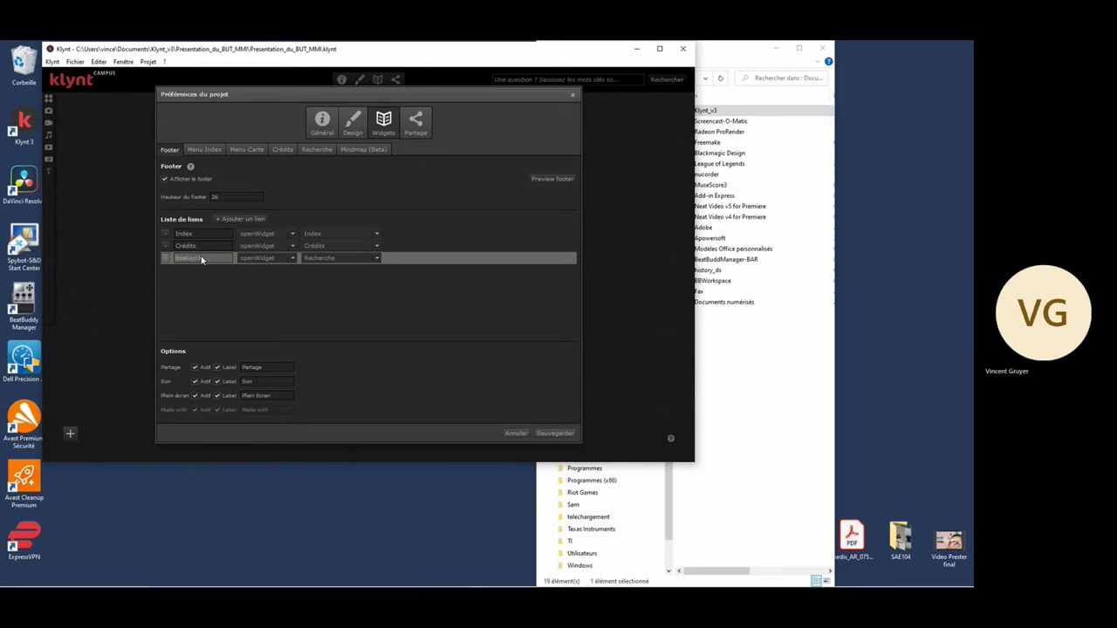
type("Recherche")
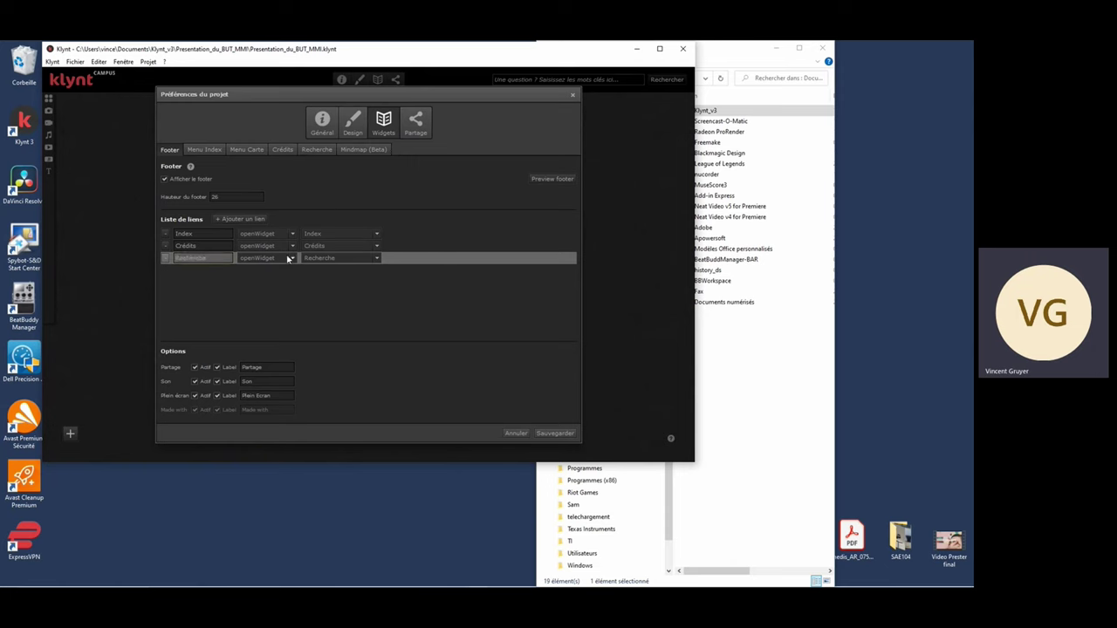
Add a footer link labelled "Site du plan" that uses openWidget to open the Mindmap widget, and save the project preferences
left_click(256, 219)
left_click(292, 271)
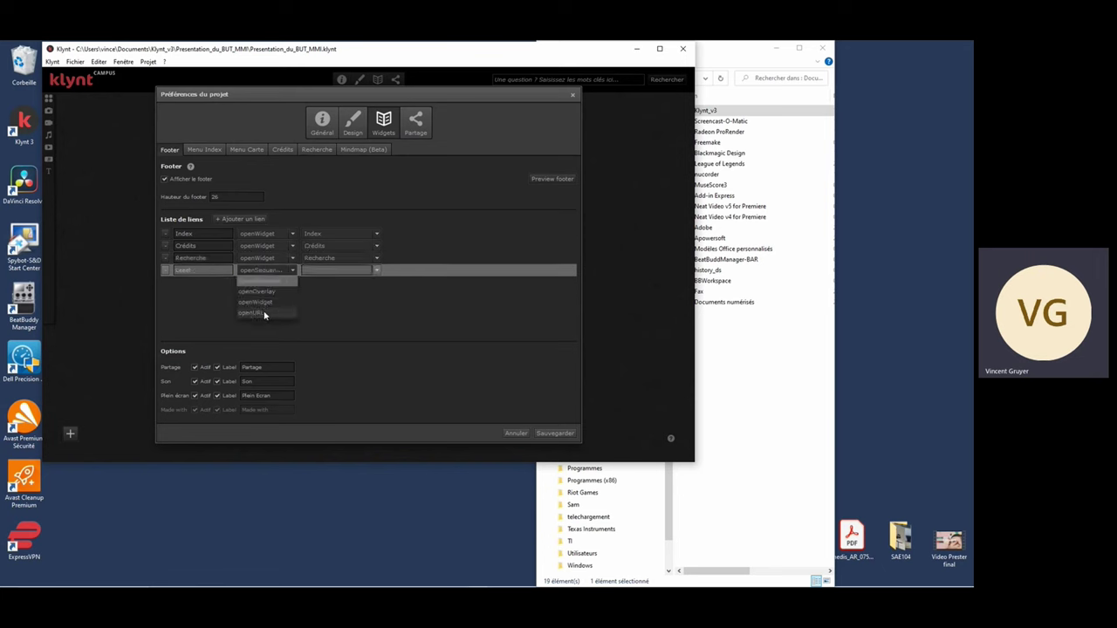
left_click(268, 302)
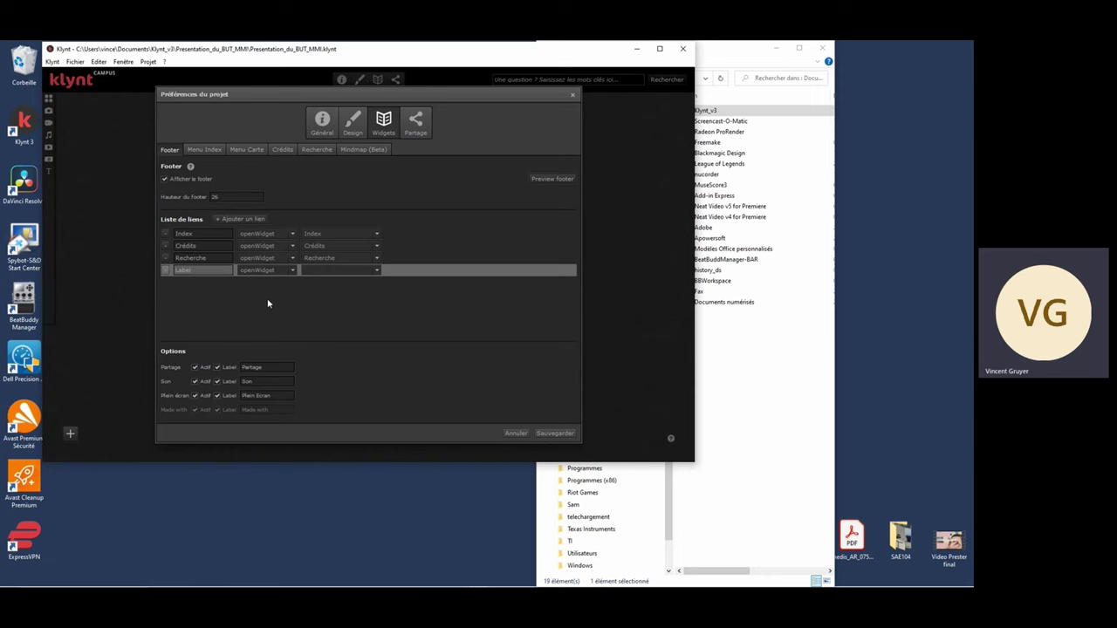
left_click(378, 271)
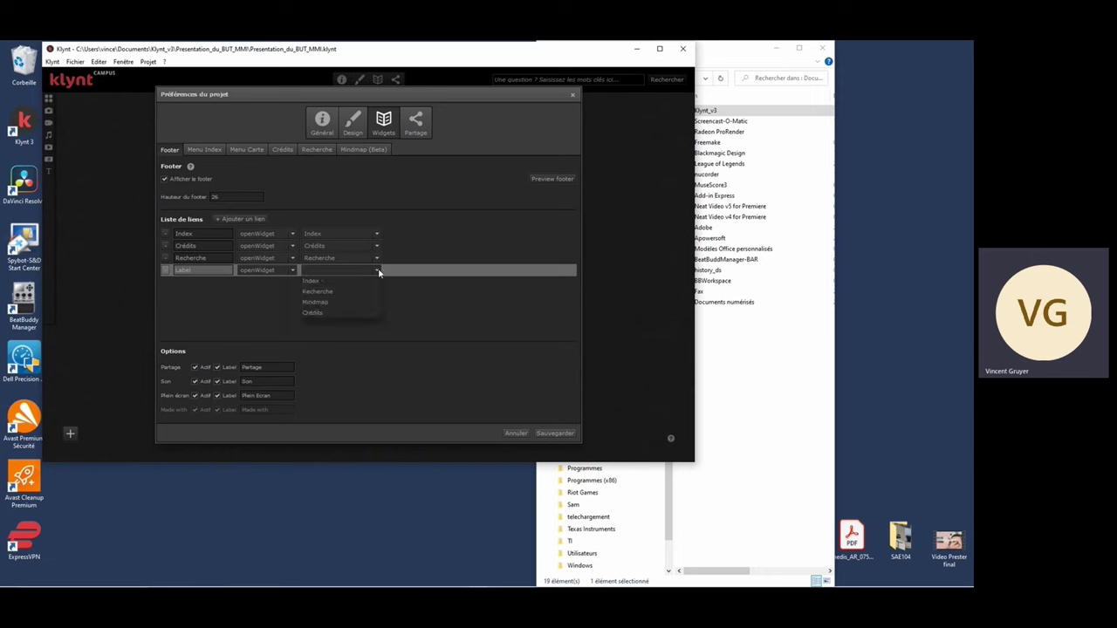
left_click(317, 311)
left_click(191, 270)
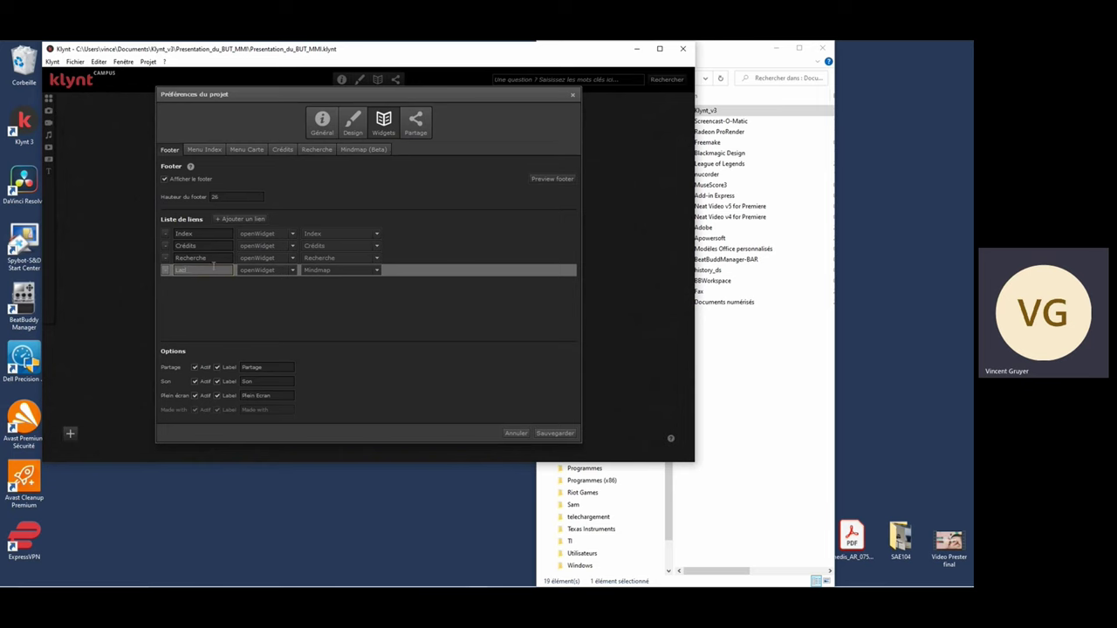
type("M")
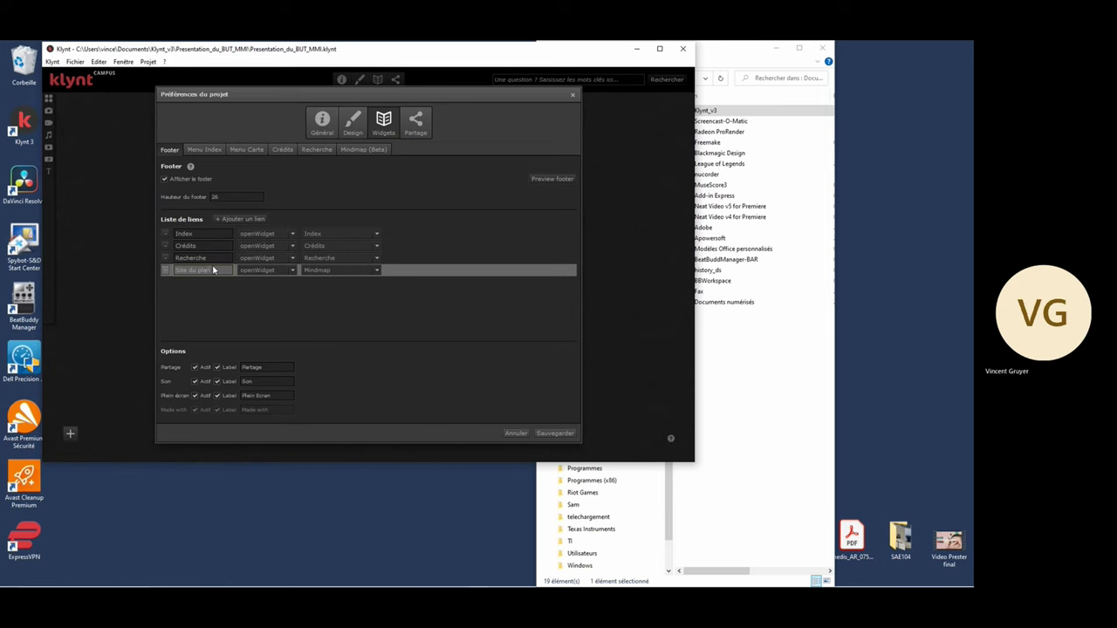
left_click(553, 432)
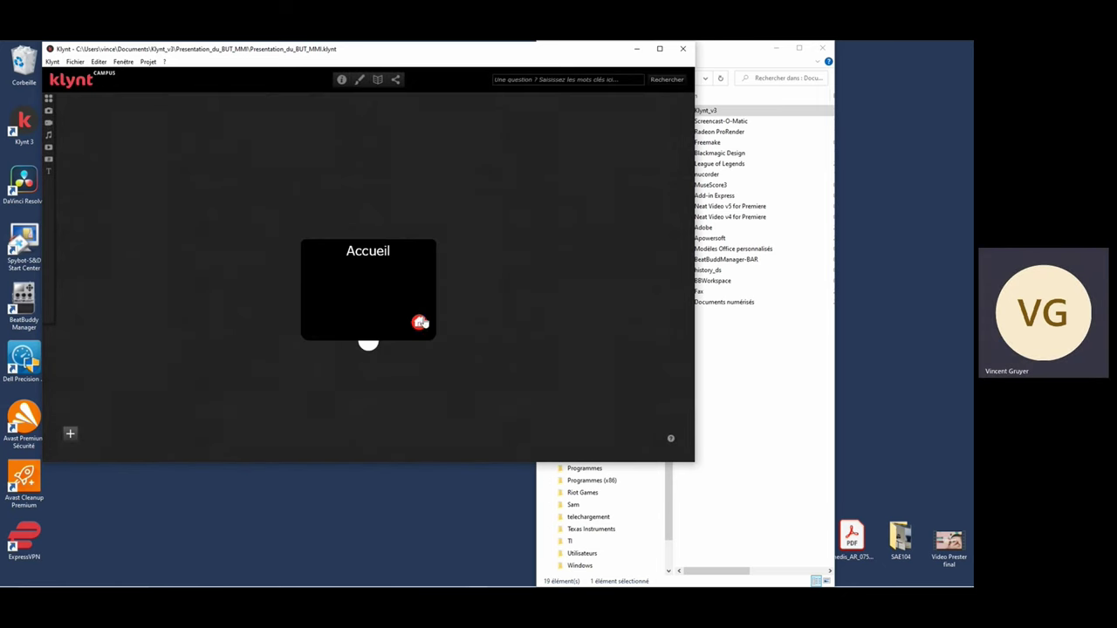